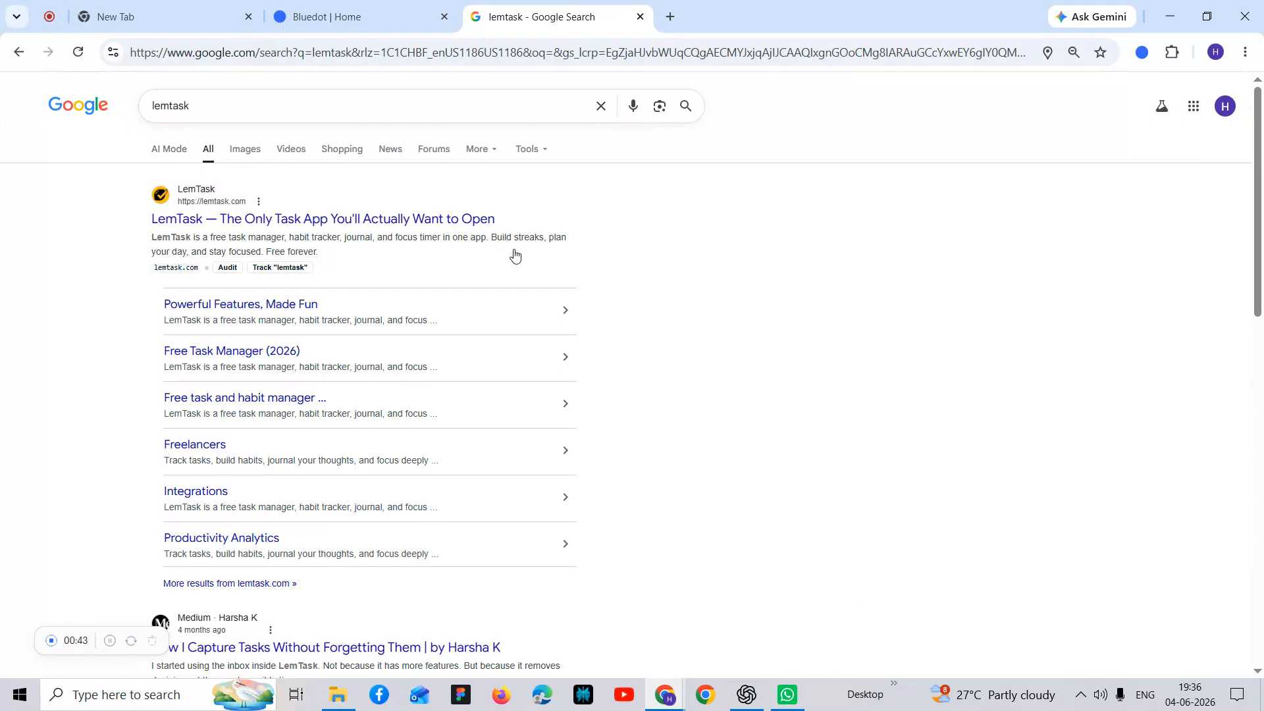
Step: Open the LemTask site from the search results and go to its Dashboard view
{"action": "left_click", "coordinate": [276, 219]}
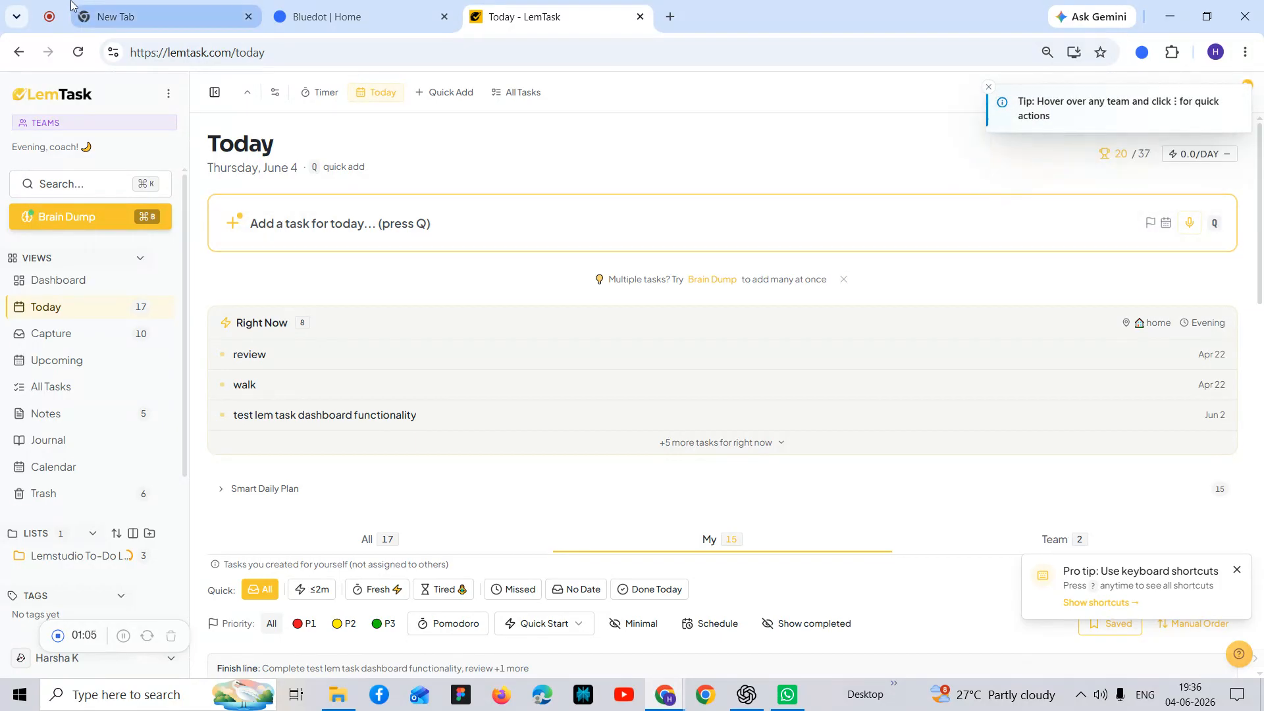
{"action": "left_click", "coordinate": [71, 276]}
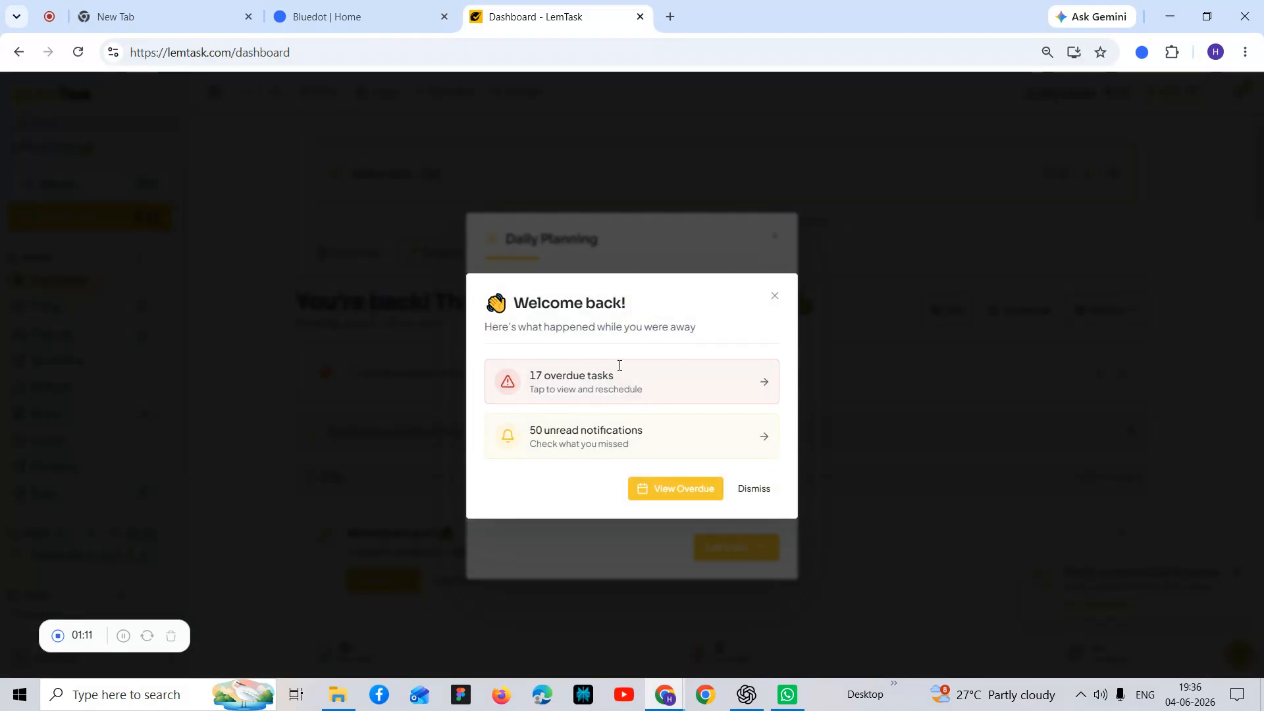
Step: View the overdue tasks from the welcome-back message, continue past the Daily Planning dialog, and return to the Dashboard
{"action": "left_click", "coordinate": [650, 495]}
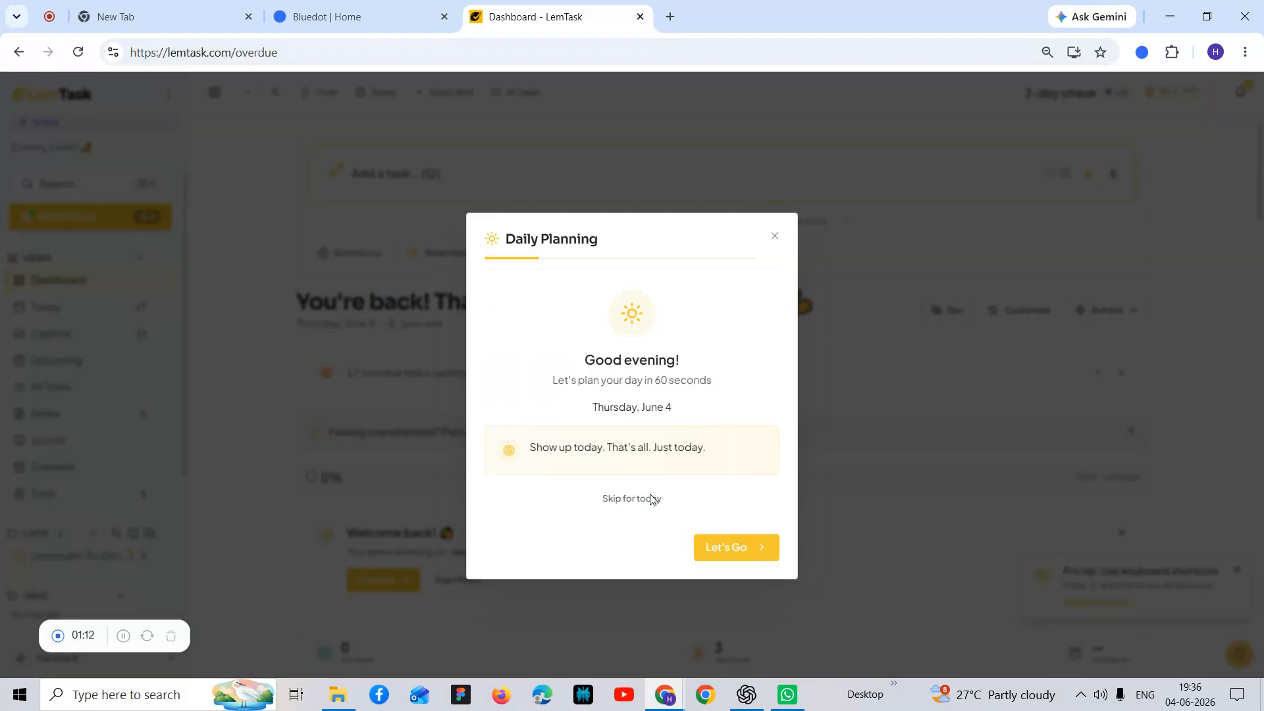
{"action": "left_click", "coordinate": [739, 556]}
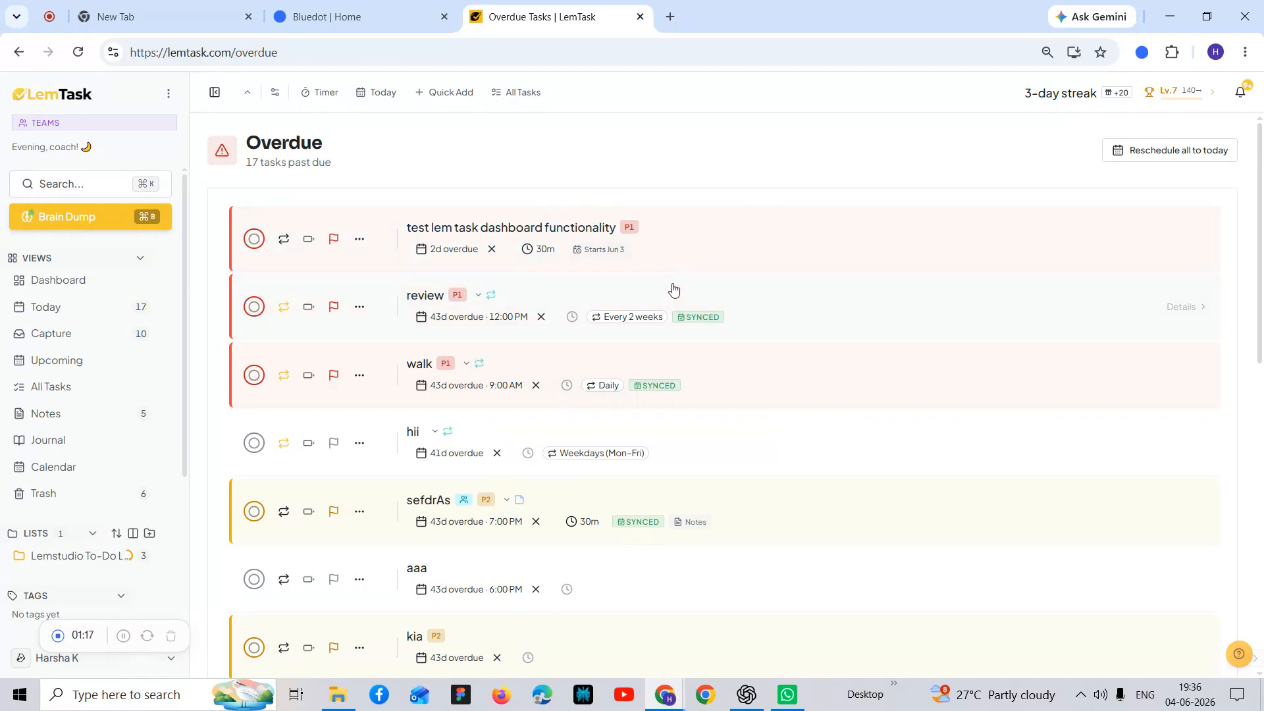
{"action": "left_click", "coordinate": [85, 280]}
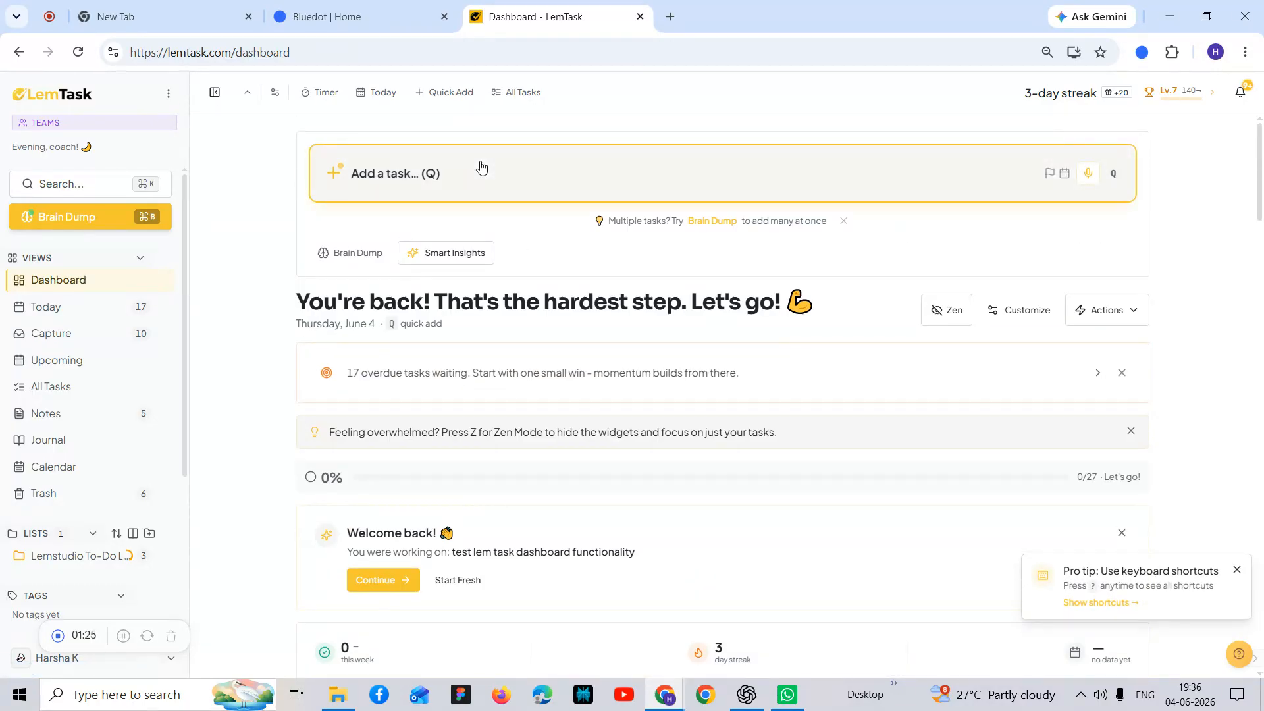
Step: Add a new task titled "Test lemtask plugin" from the Dashboard
{"action": "left_click", "coordinate": [479, 169]}
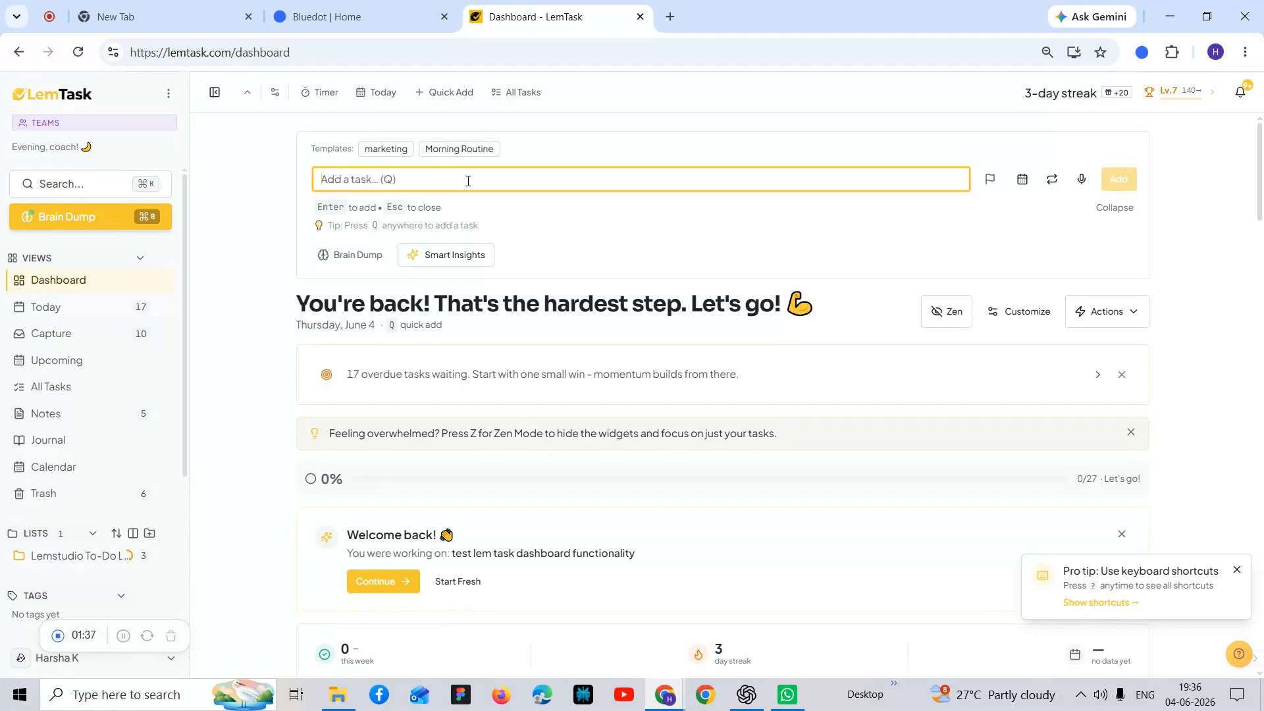
{"action": "type", "text": "Tes"}
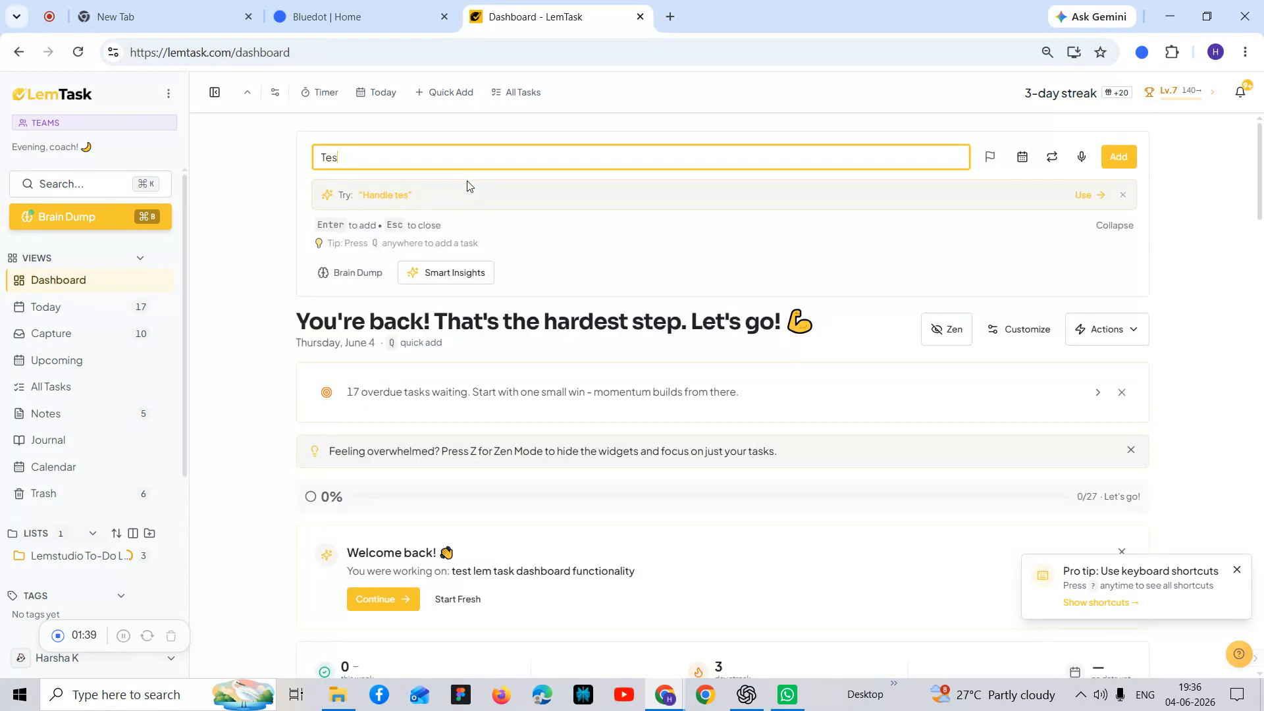
{"action": "type", "text": "t le"}
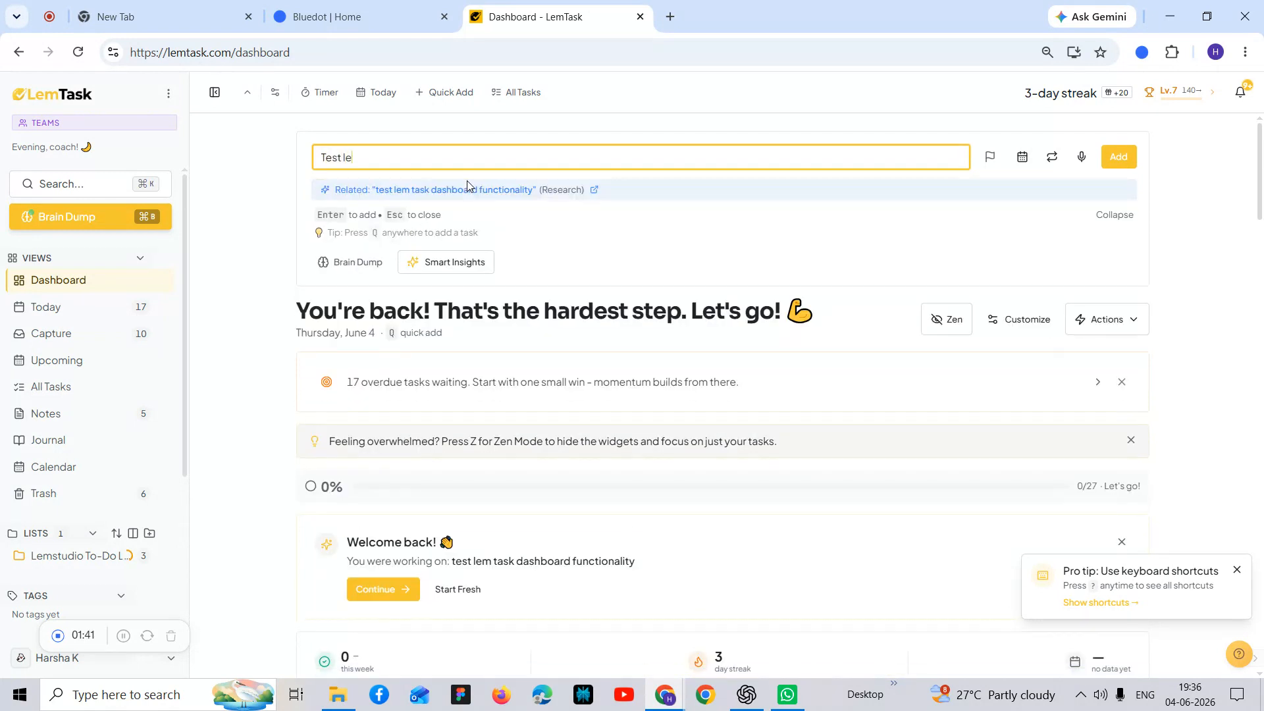
{"action": "type", "text": "mtask pluf"}
{"action": "key", "text": "BackSpace"}
{"action": "type", "text": "gin"}
{"action": "key", "text": "Return"}
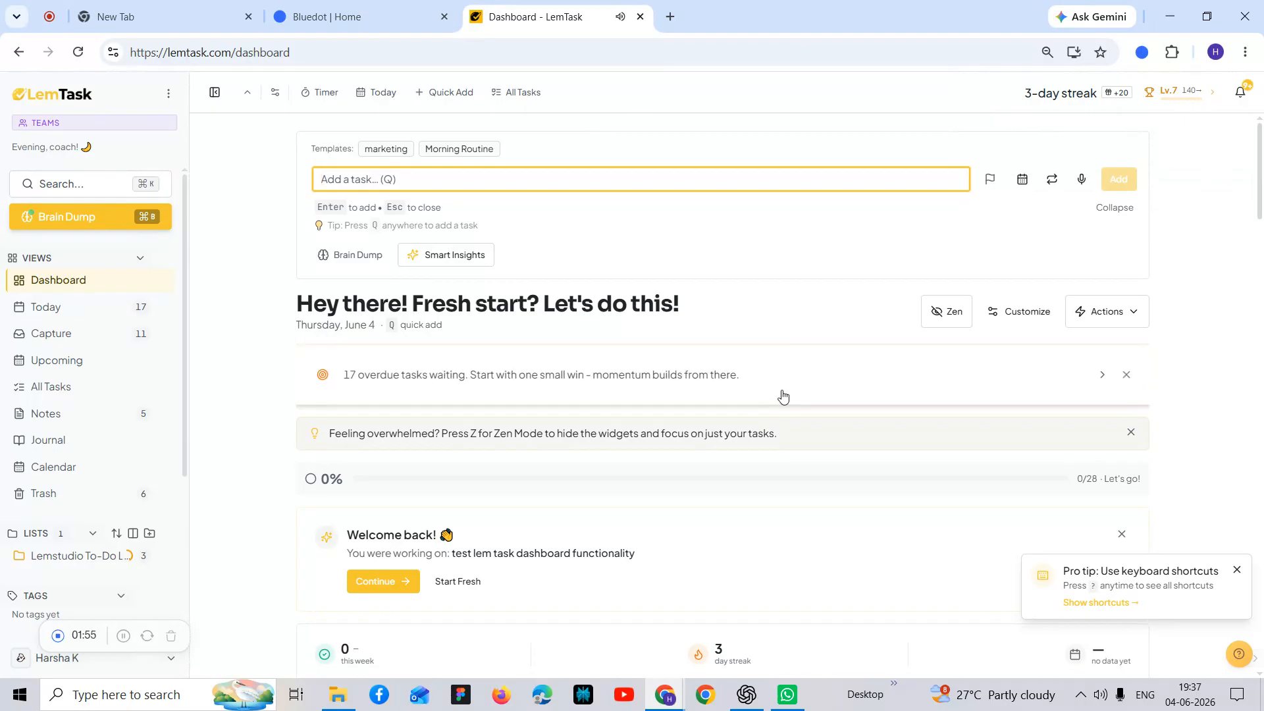
Step: Find the "Test lemtask plugin" task in the All Tasks view and open its details
{"action": "scroll", "coordinate": [569, 490], "scroll_direction": "down", "scroll_amount": 10}
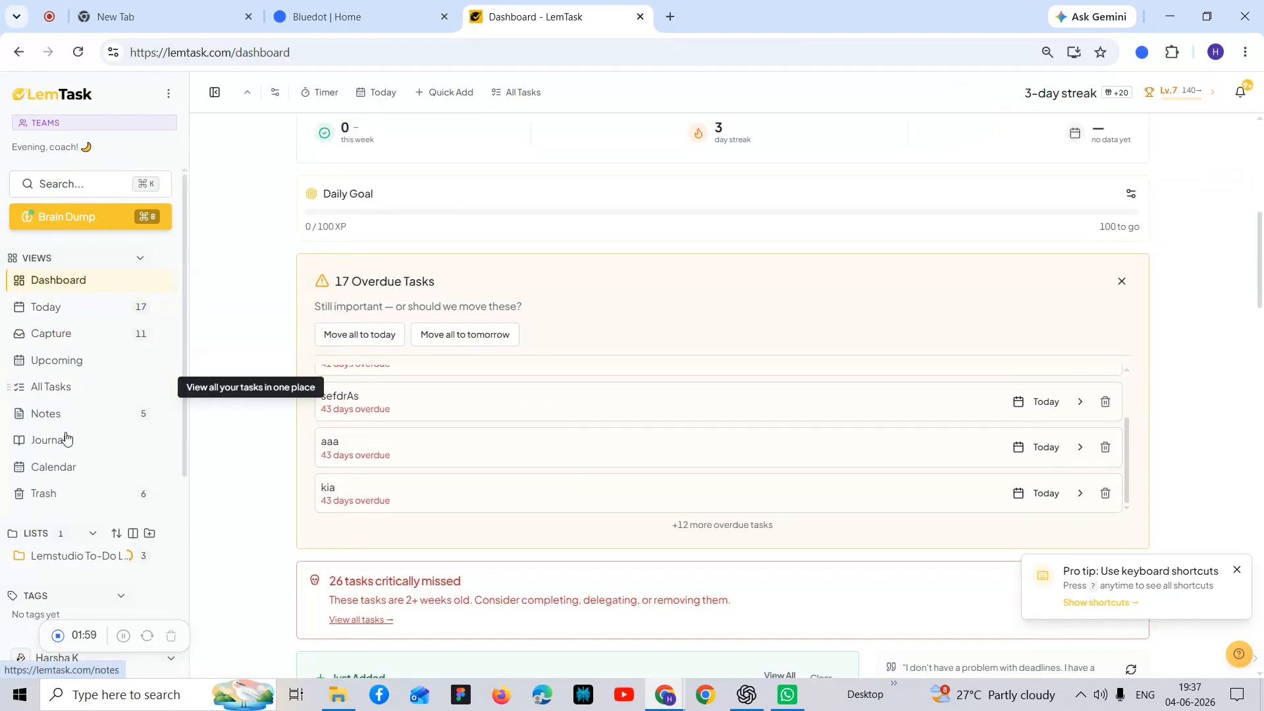
{"action": "left_click", "coordinate": [82, 388]}
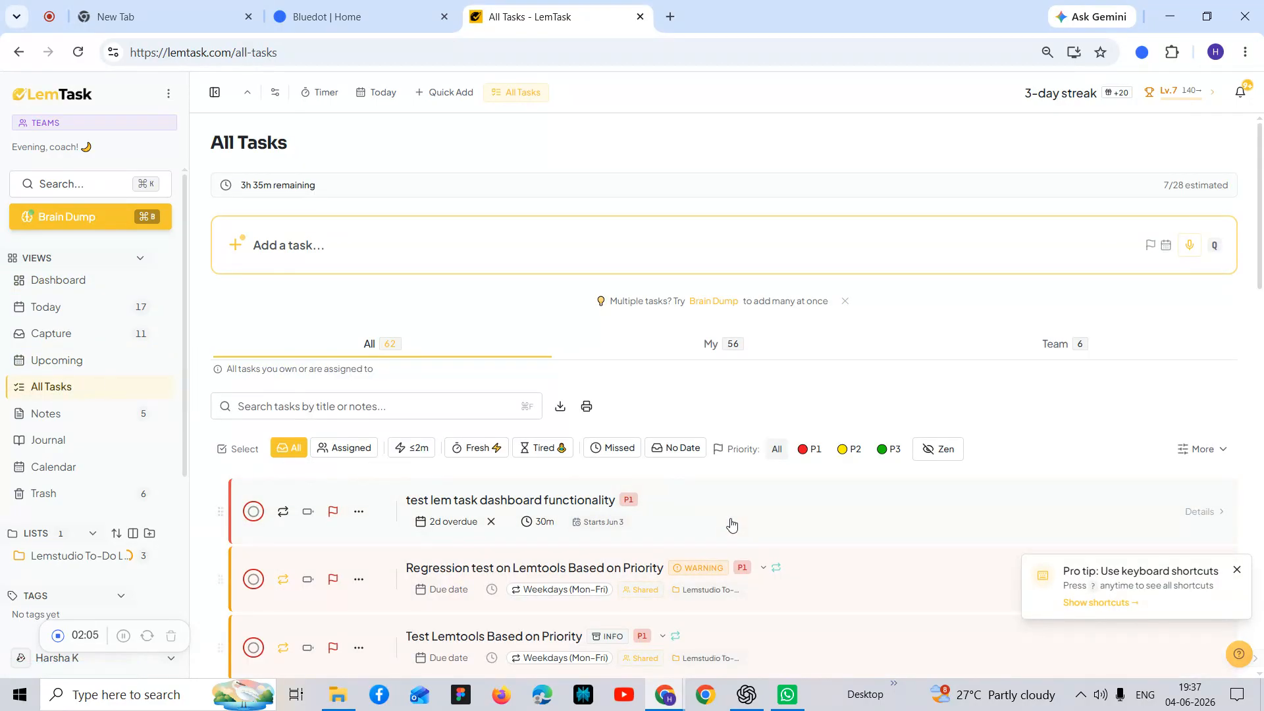
{"action": "scroll", "coordinate": [730, 524], "scroll_direction": "down", "scroll_amount": 20}
{"action": "scroll", "coordinate": [731, 526], "scroll_direction": "down", "scroll_amount": 5}
{"action": "scroll", "coordinate": [732, 526], "scroll_direction": "up", "scroll_amount": 8}
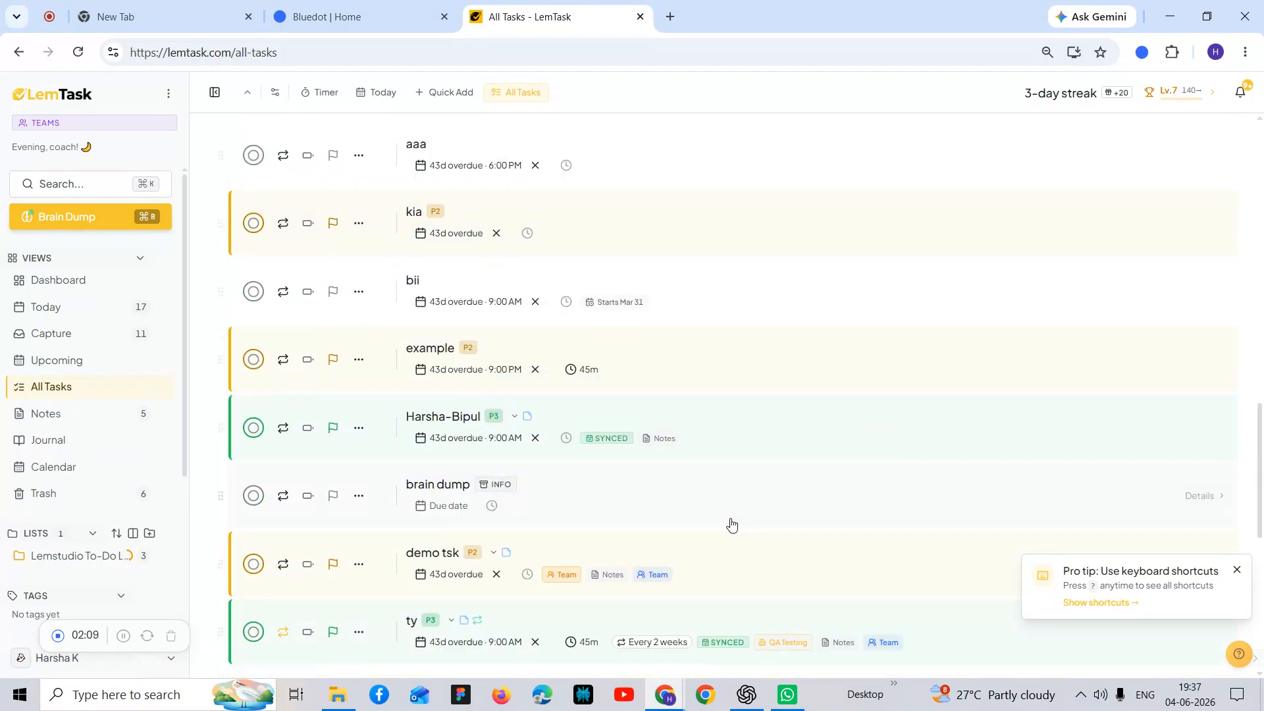
{"action": "scroll", "coordinate": [730, 525], "scroll_direction": "up", "scroll_amount": 10}
{"action": "double_click", "coordinate": [732, 525]}
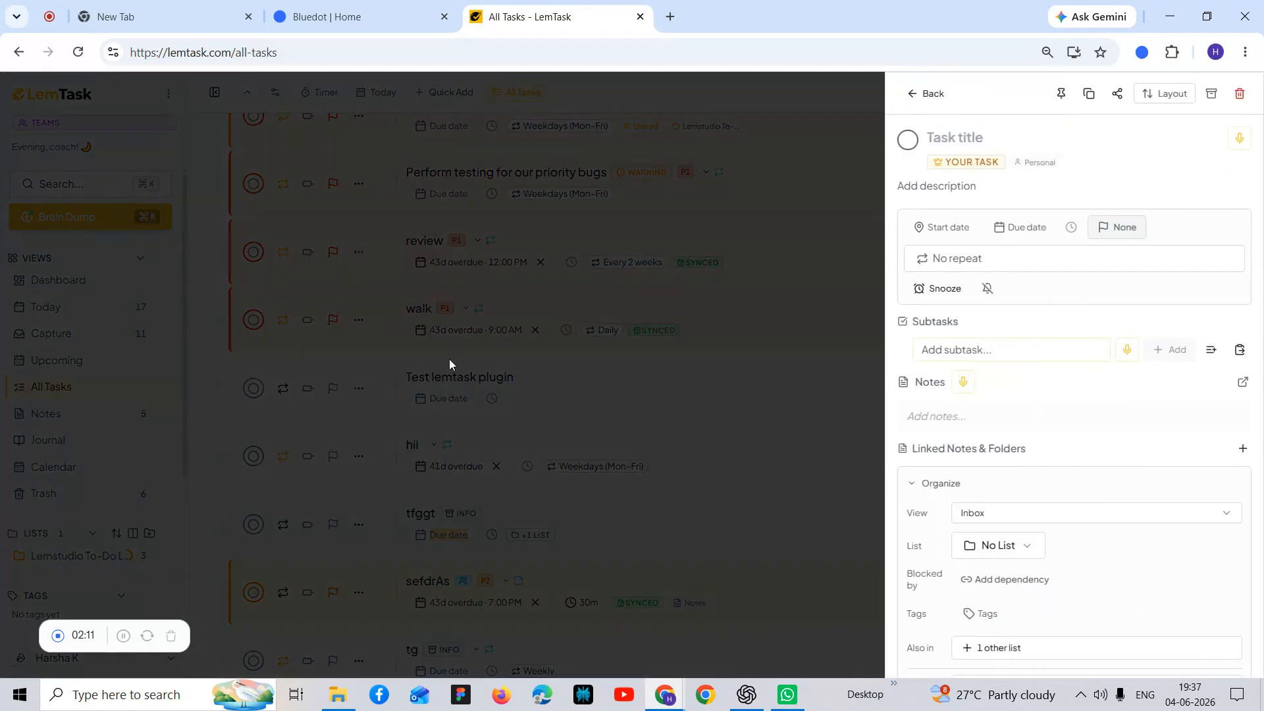
{"action": "left_click", "coordinate": [613, 354]}
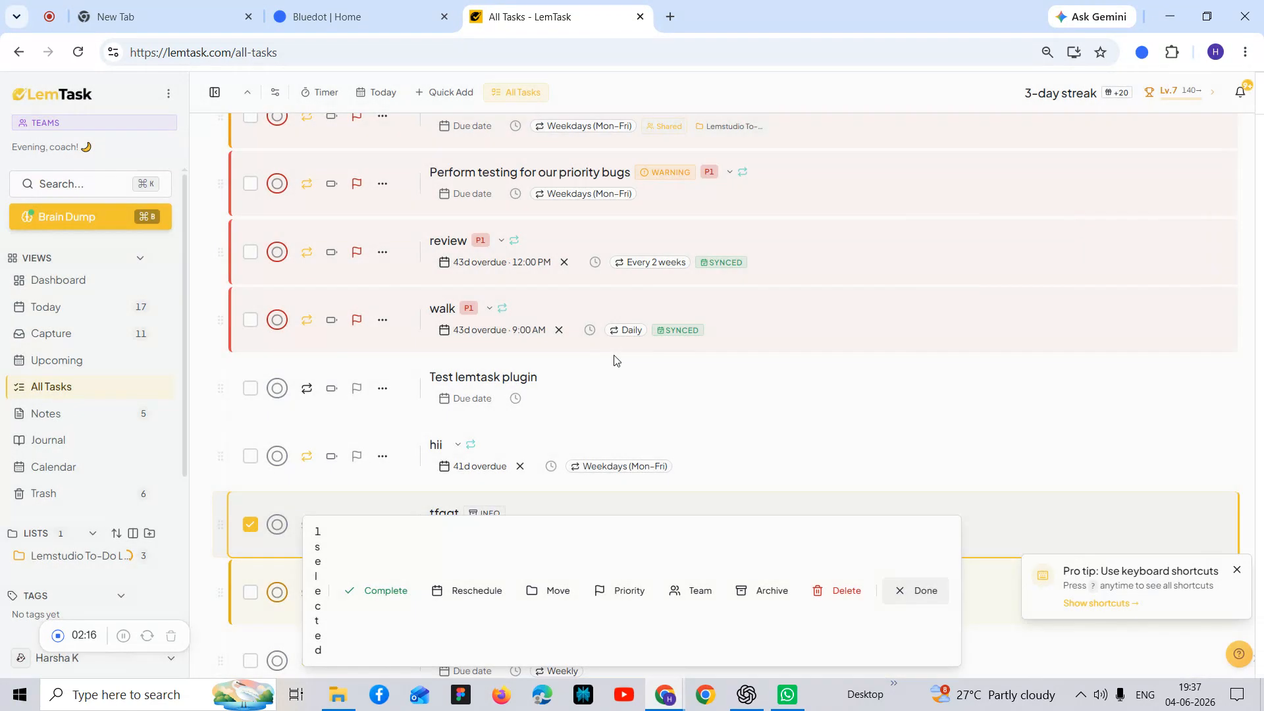
{"action": "left_click", "coordinate": [598, 398]}
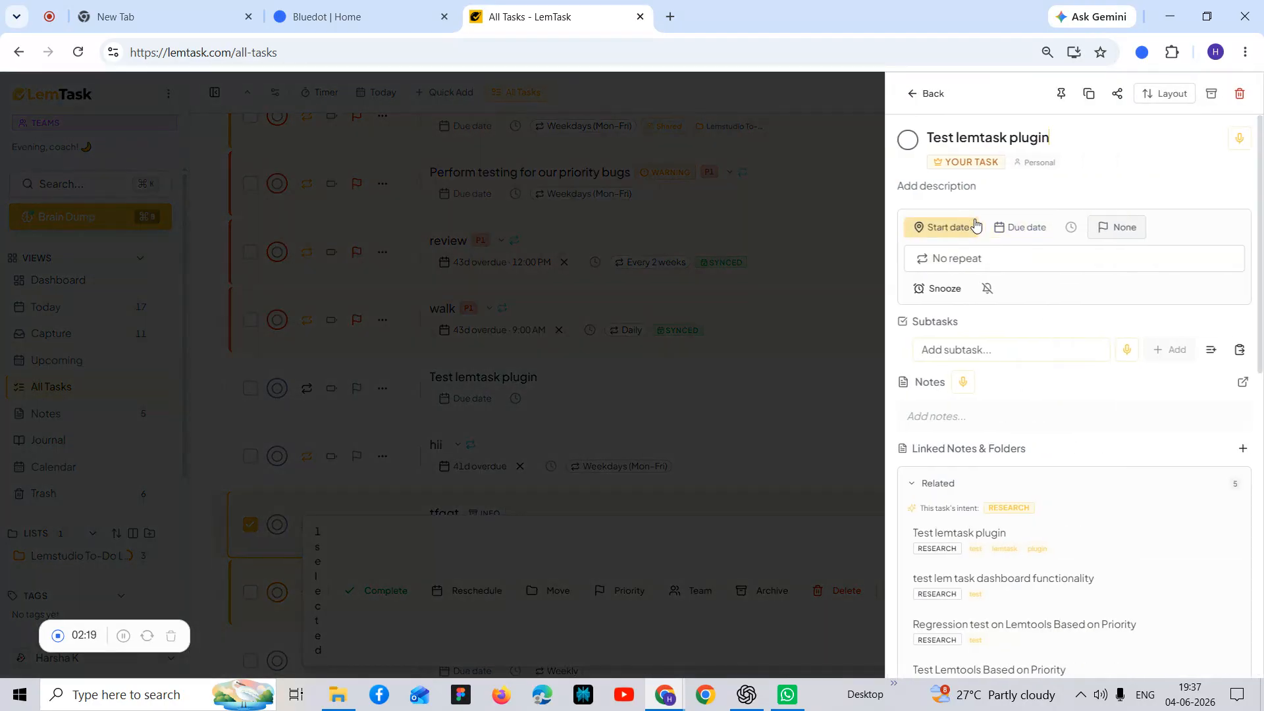
Step: Set the task's due date to tomorrow, Jun 5, 2026, at 9:40 AM
{"action": "left_click", "coordinate": [1035, 230]}
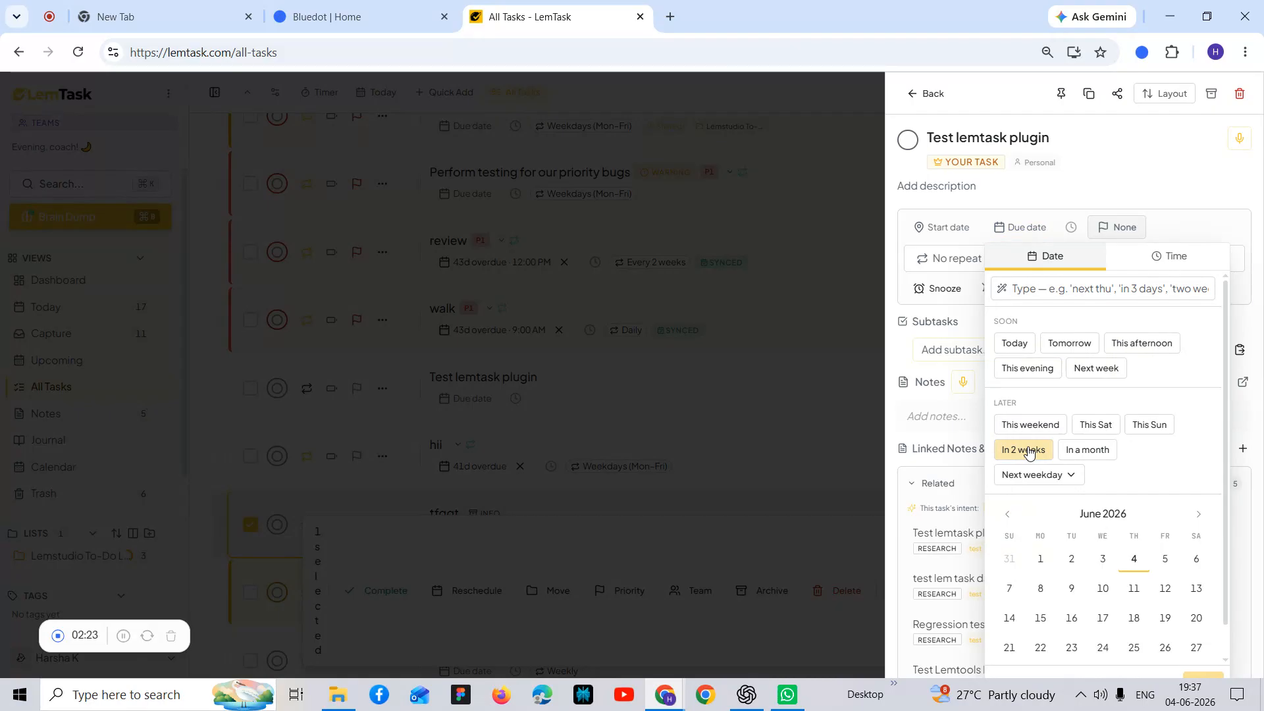
{"action": "left_click", "coordinate": [1082, 344]}
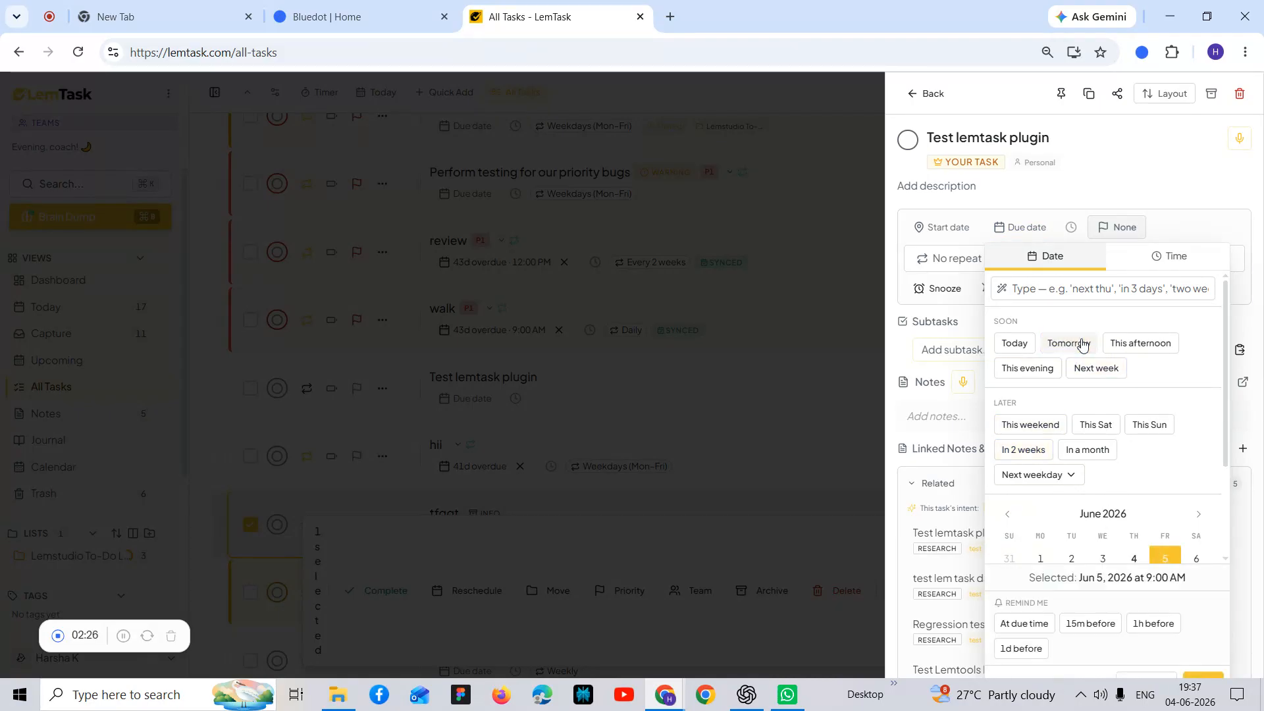
{"action": "left_click", "coordinate": [1157, 258]}
{"action": "left_click", "coordinate": [1107, 364]}
{"action": "left_click", "coordinate": [1106, 367]}
{"action": "left_click", "coordinate": [1105, 369]}
{"action": "left_click", "coordinate": [1104, 371]}
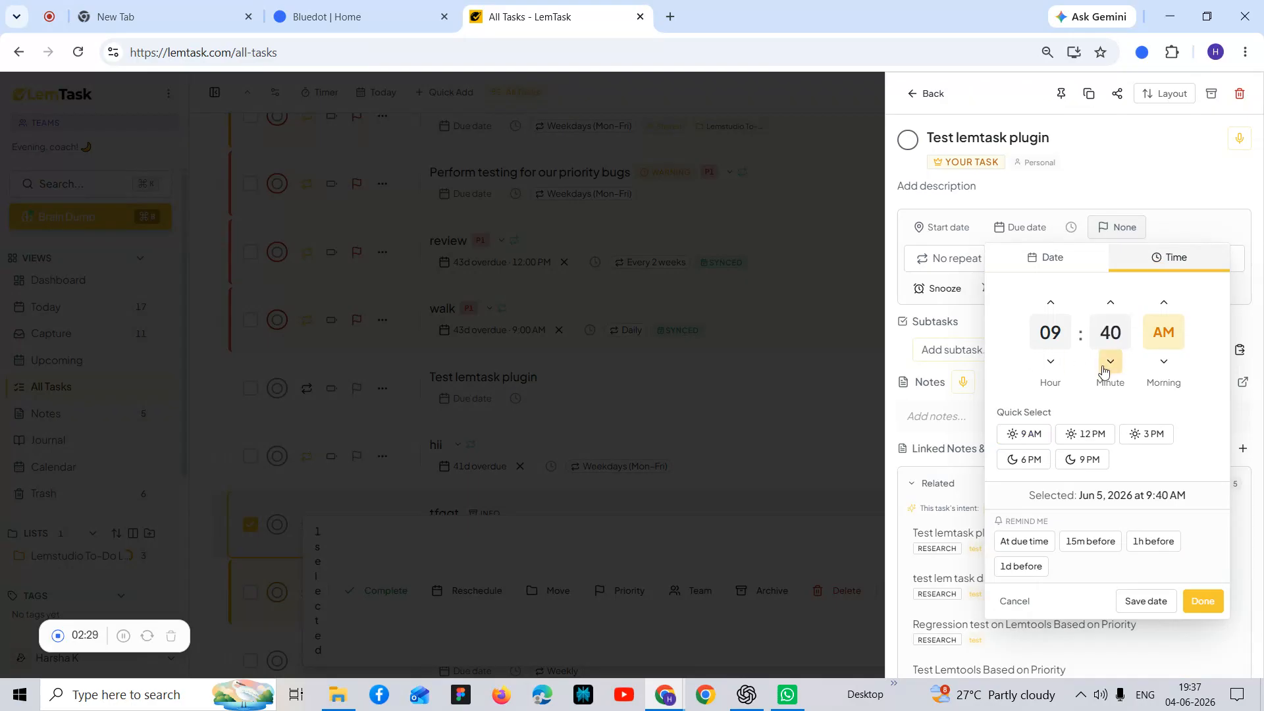
{"action": "left_click", "coordinate": [1197, 602]}
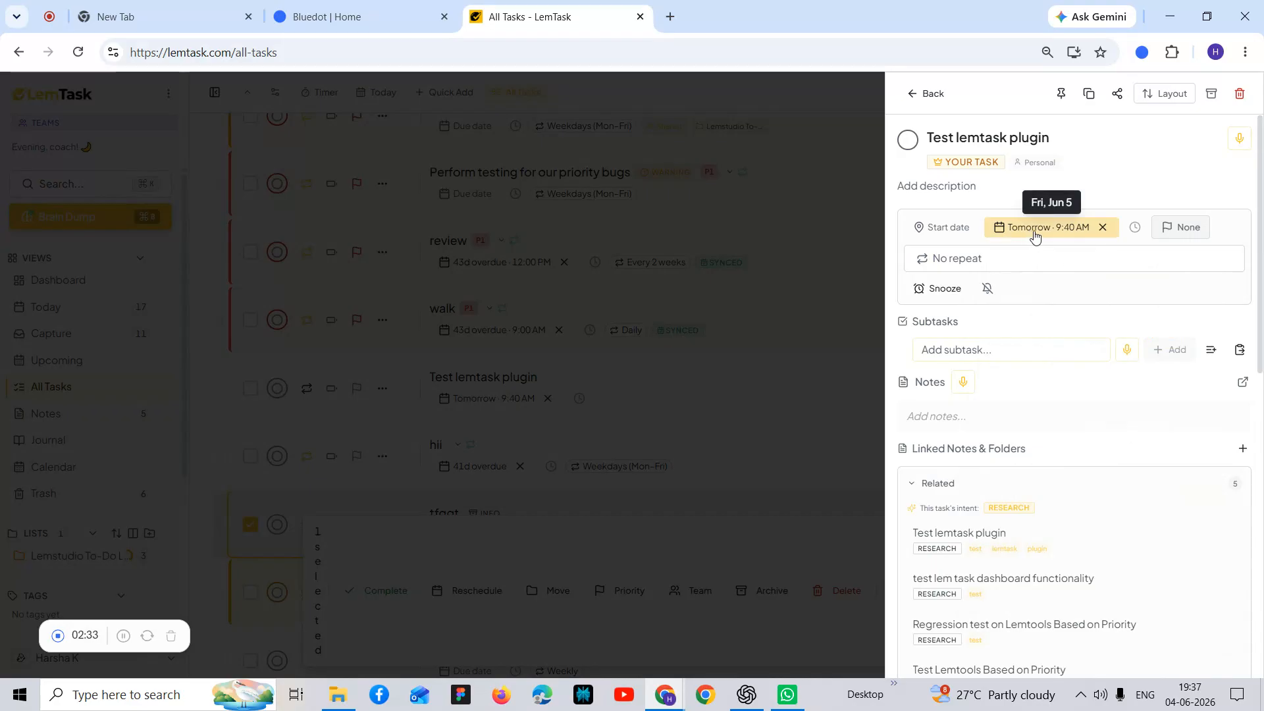
Step: Look at the task's priority options without choosing one and return to the All Tasks list
{"action": "left_click", "coordinate": [1160, 228]}
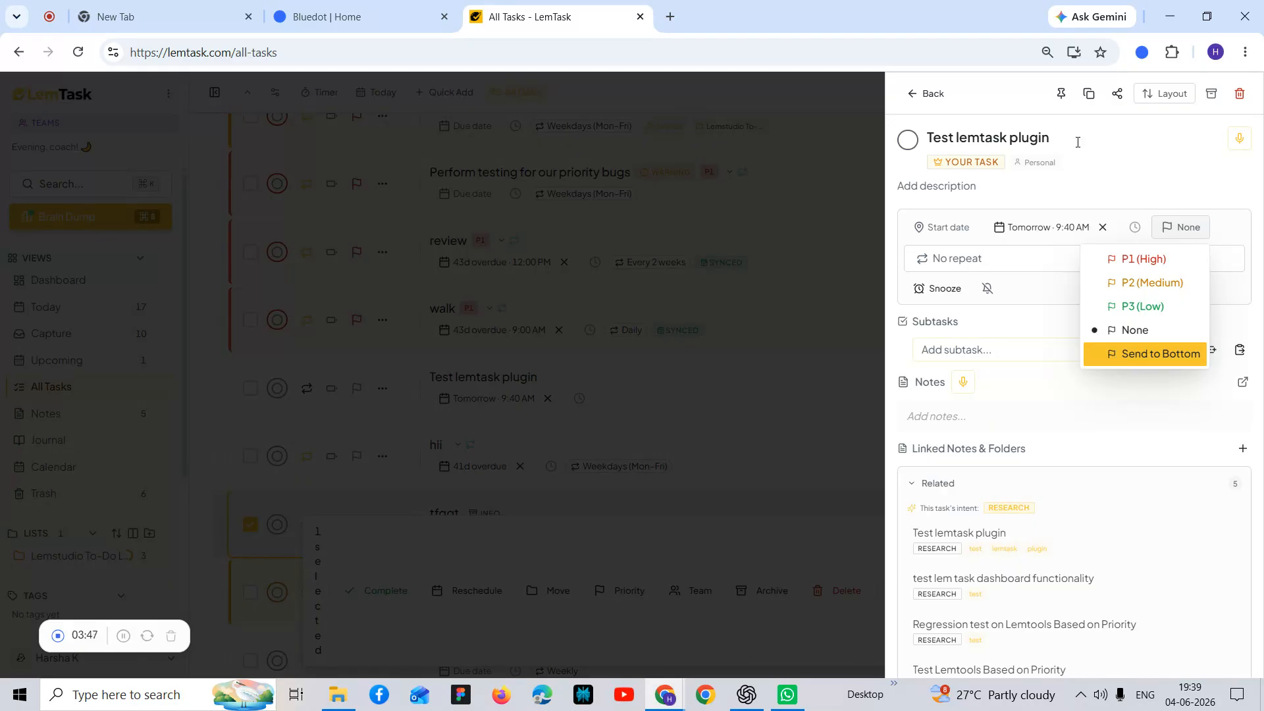
{"action": "left_click", "coordinate": [920, 94]}
{"action": "left_click", "coordinate": [920, 94]}
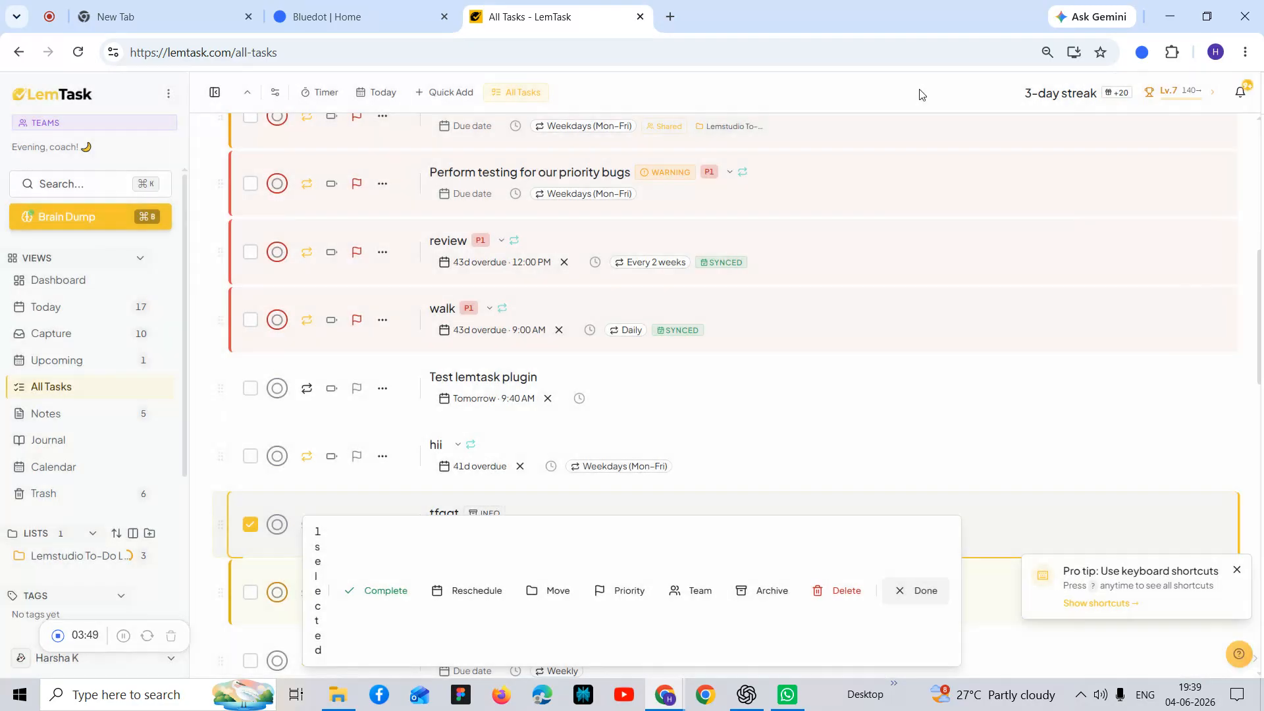